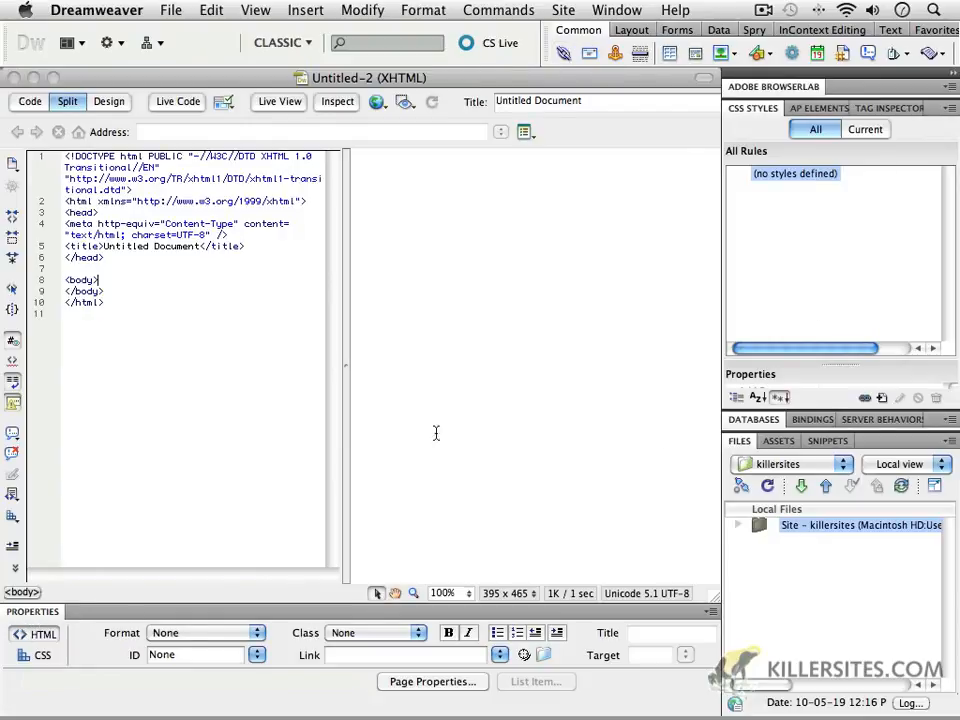
# Close the untitled document and start the setup of a new site.
pyautogui.click(14, 77)
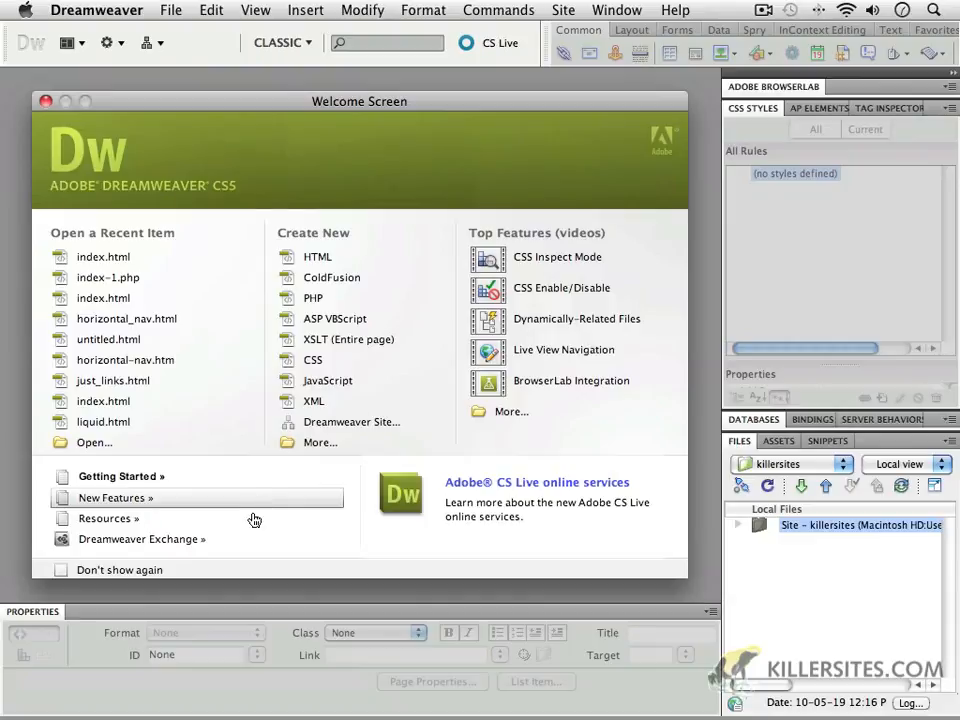
pyautogui.click(157, 47)
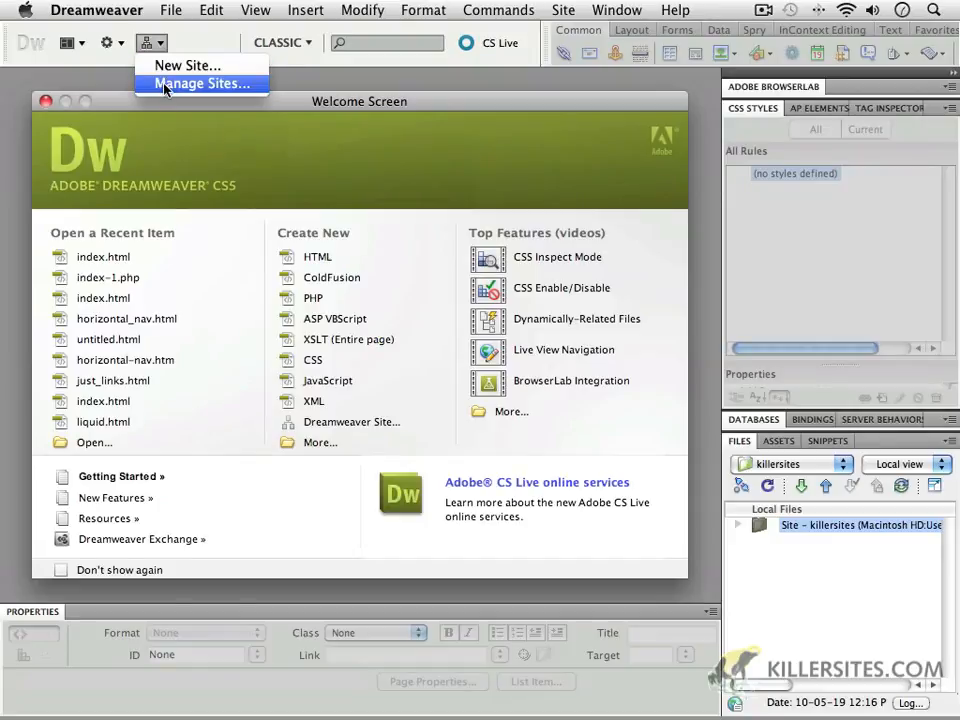
pyautogui.click(150, 44)
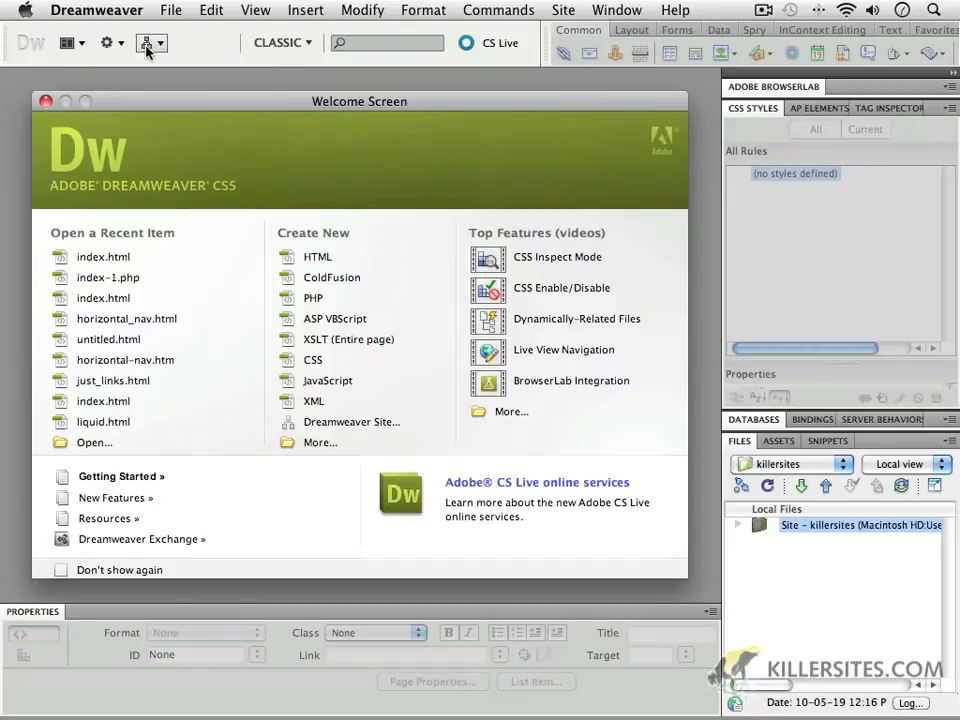
pyautogui.click(563, 11)
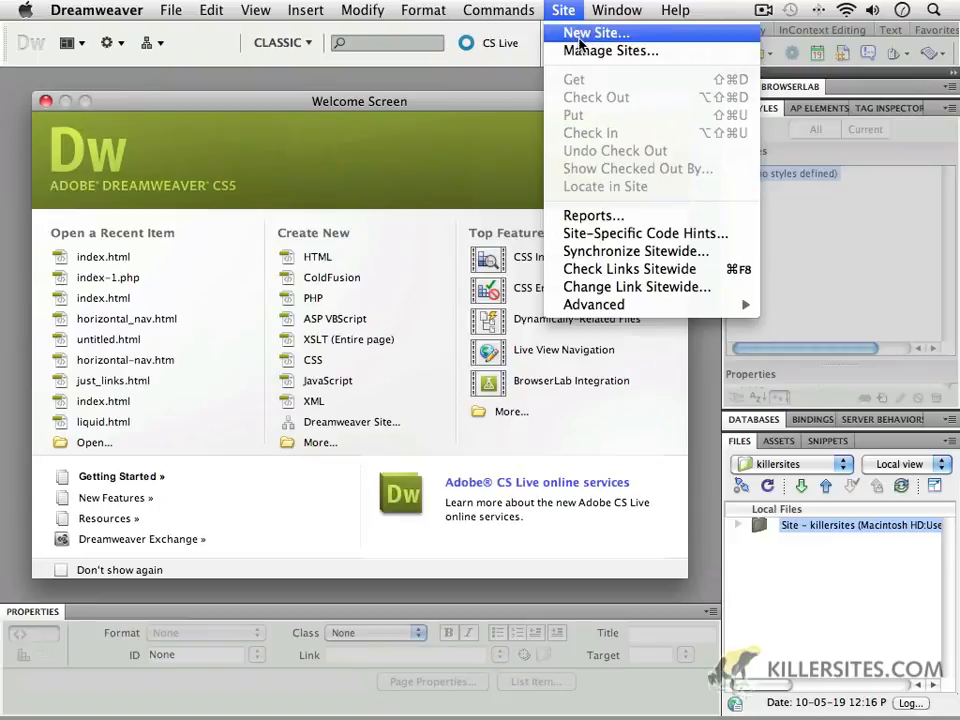
pyautogui.click(582, 34)
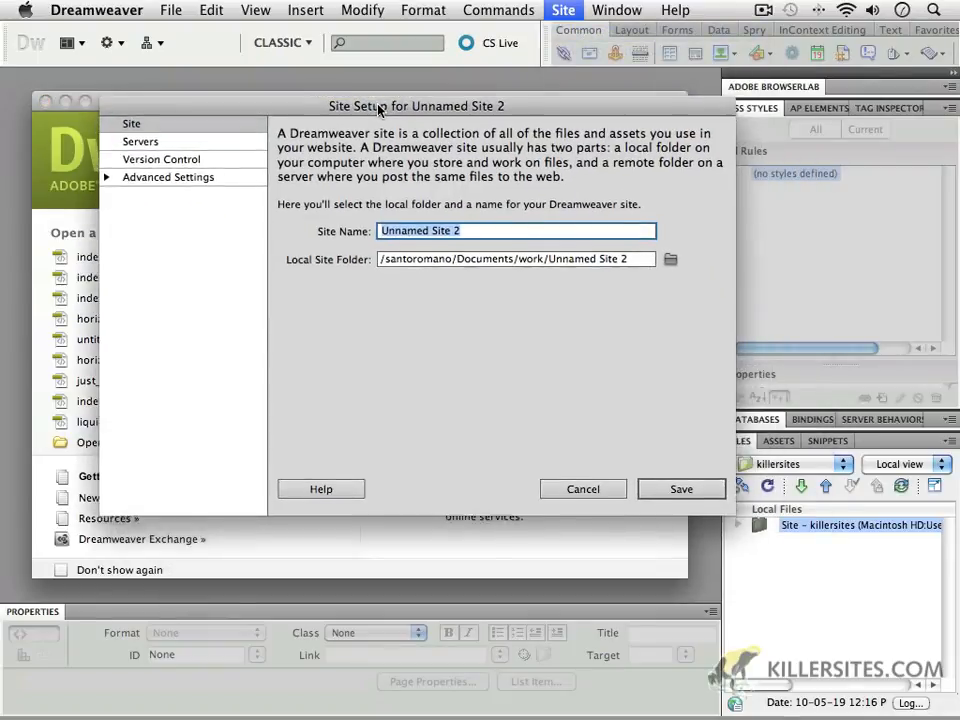
pyautogui.moveTo(379, 108); pyautogui.dragTo(345, 97)
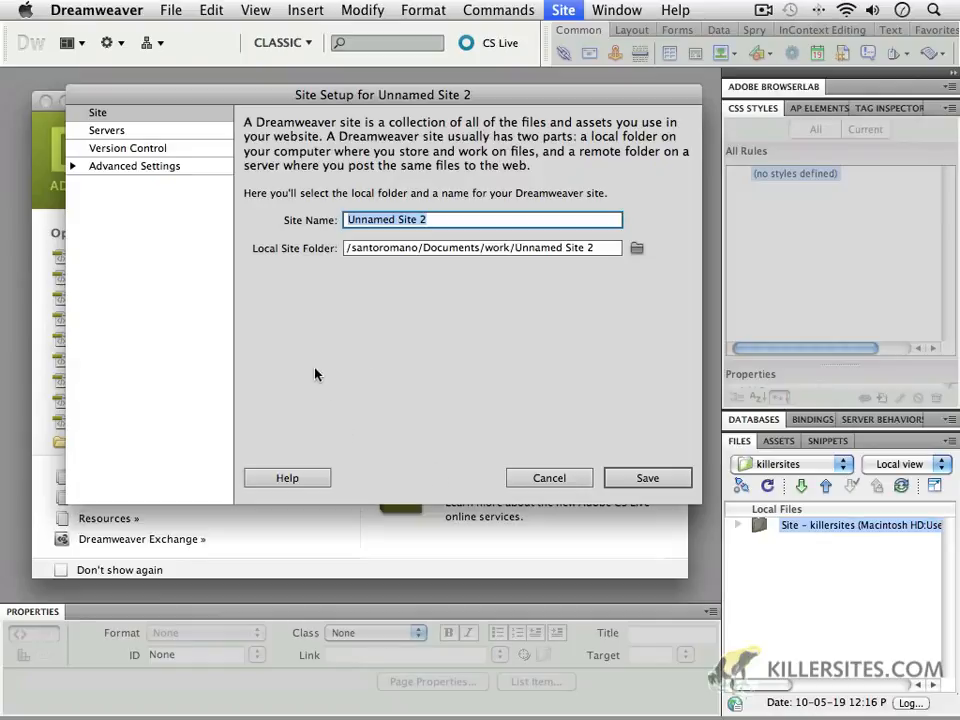
# Examine the Servers, Version Control and Advanced Settings categories of the site setup and return to the basic Site settings.
pyautogui.click(108, 132)
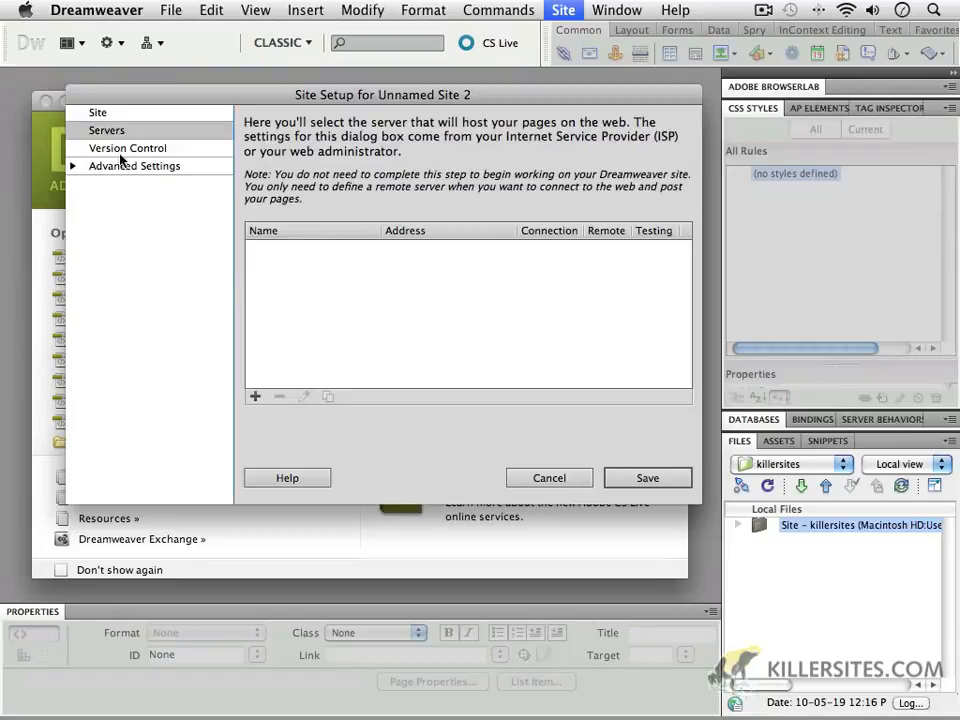
pyautogui.click(122, 150)
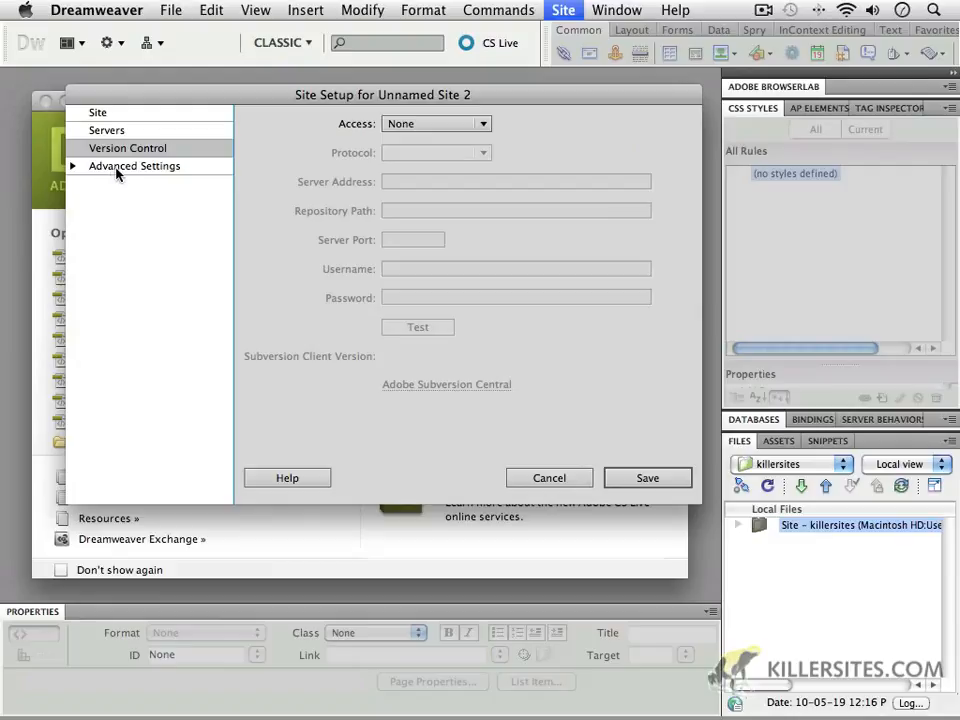
pyautogui.click(72, 168)
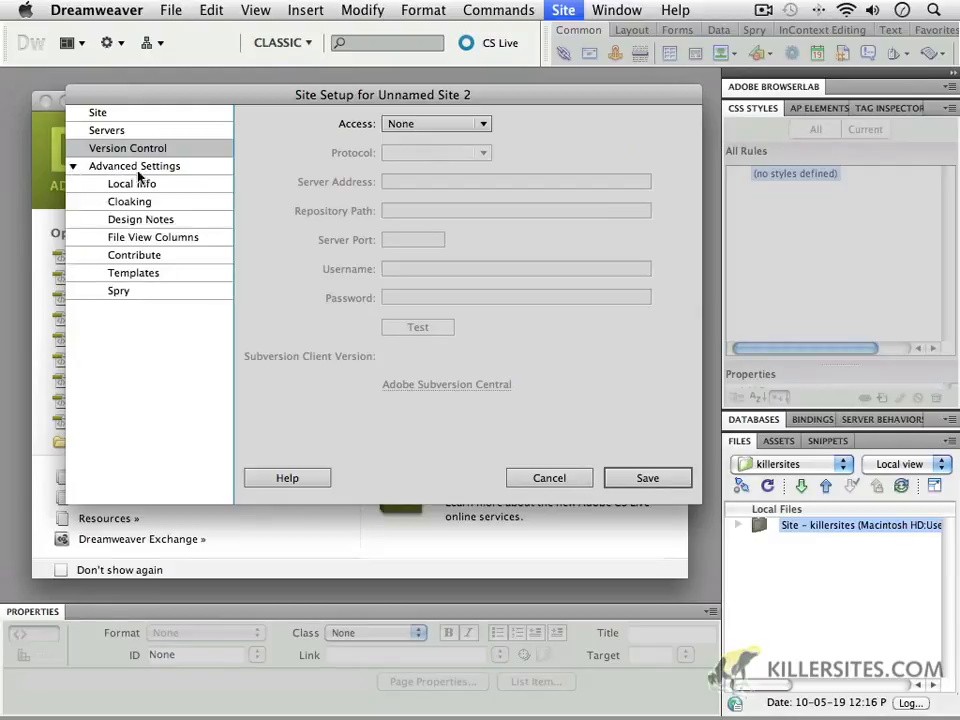
pyautogui.click(73, 167)
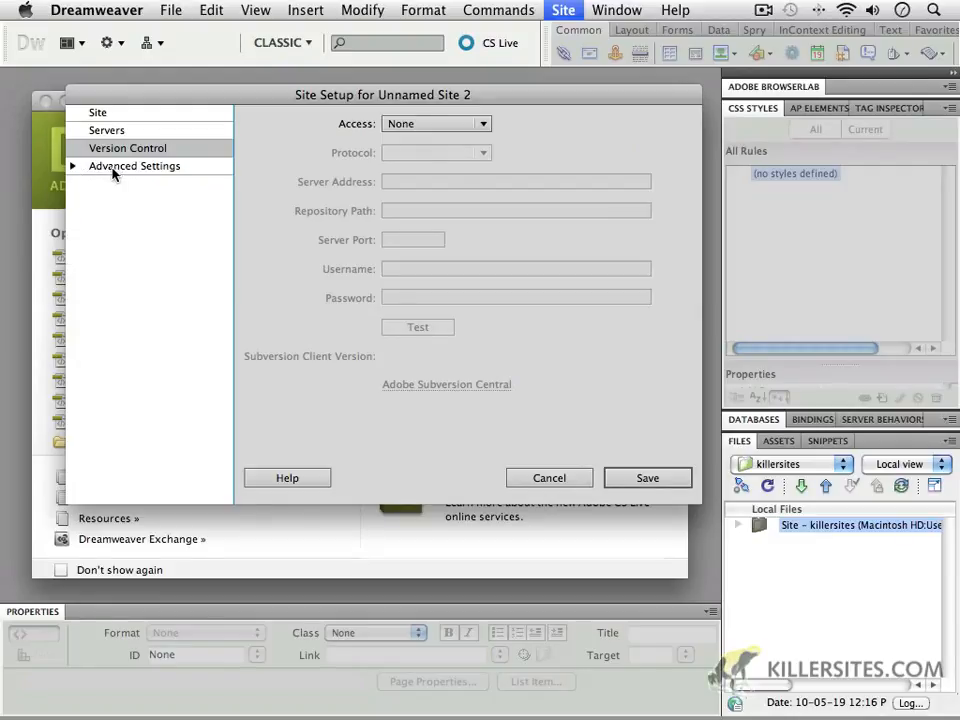
pyautogui.click(95, 113)
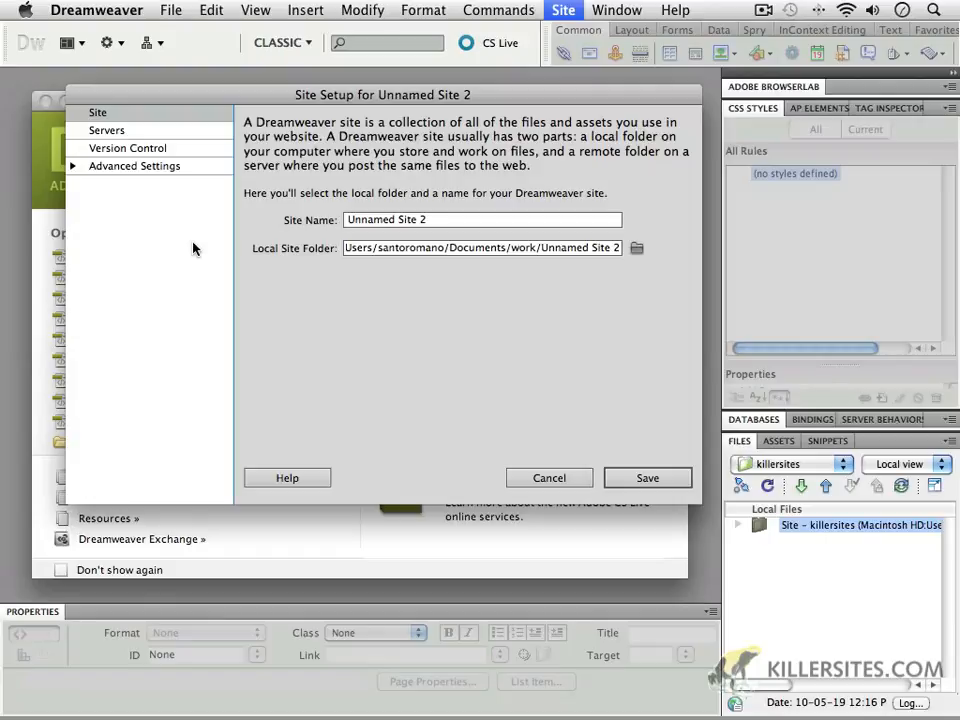
pyautogui.click(125, 131)
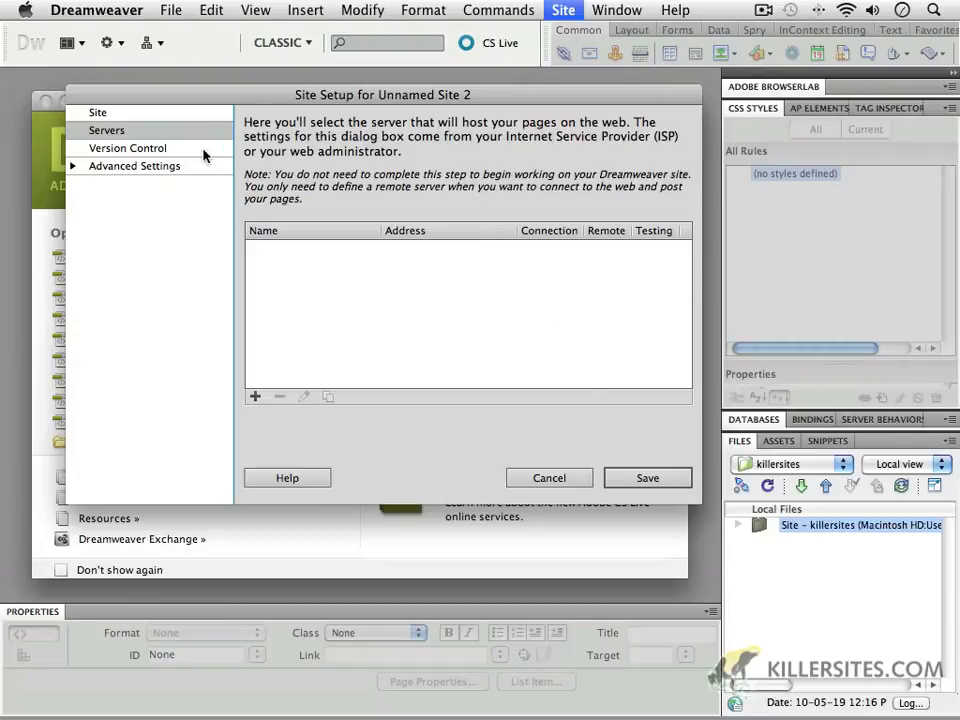
pyautogui.click(103, 113)
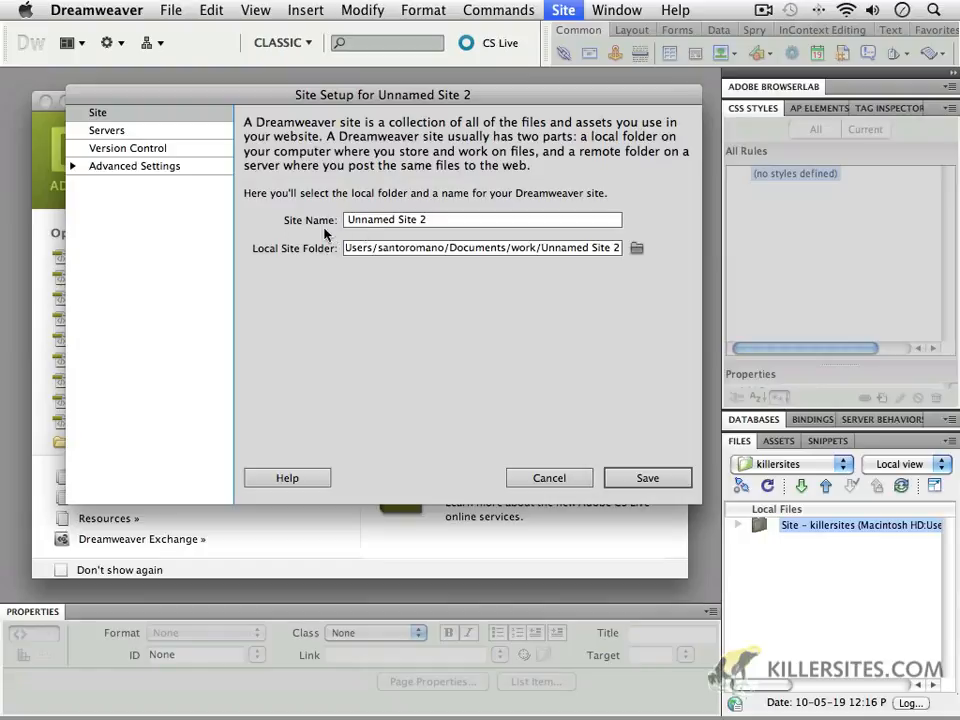
# Name the new site "my first site".
pyautogui.moveTo(443, 224); pyautogui.dragTo(221, 225)
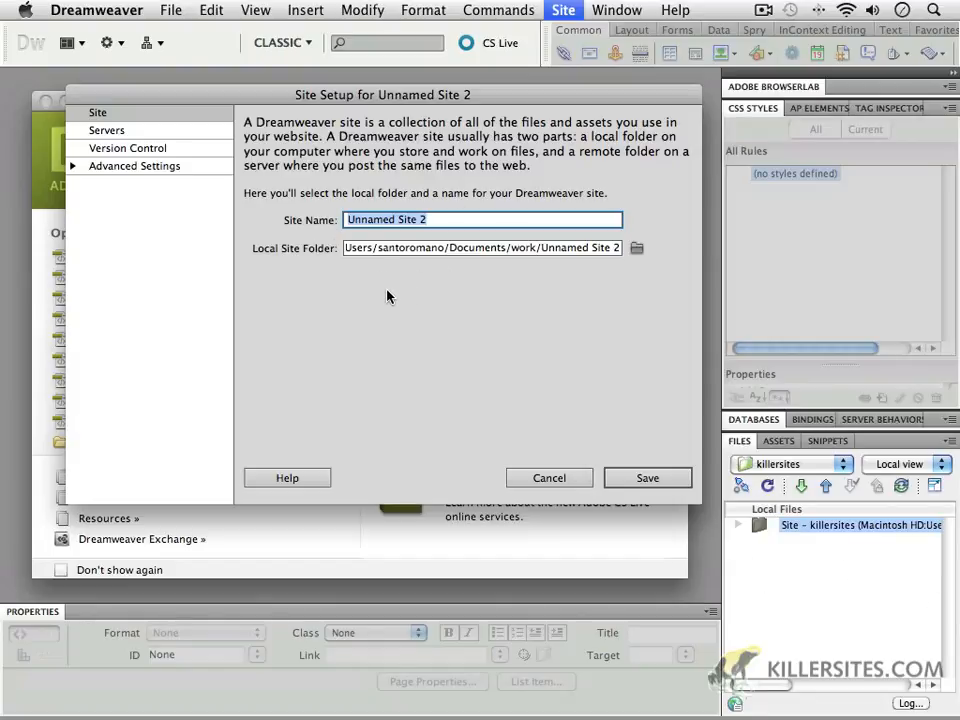
pyautogui.write('my fi')
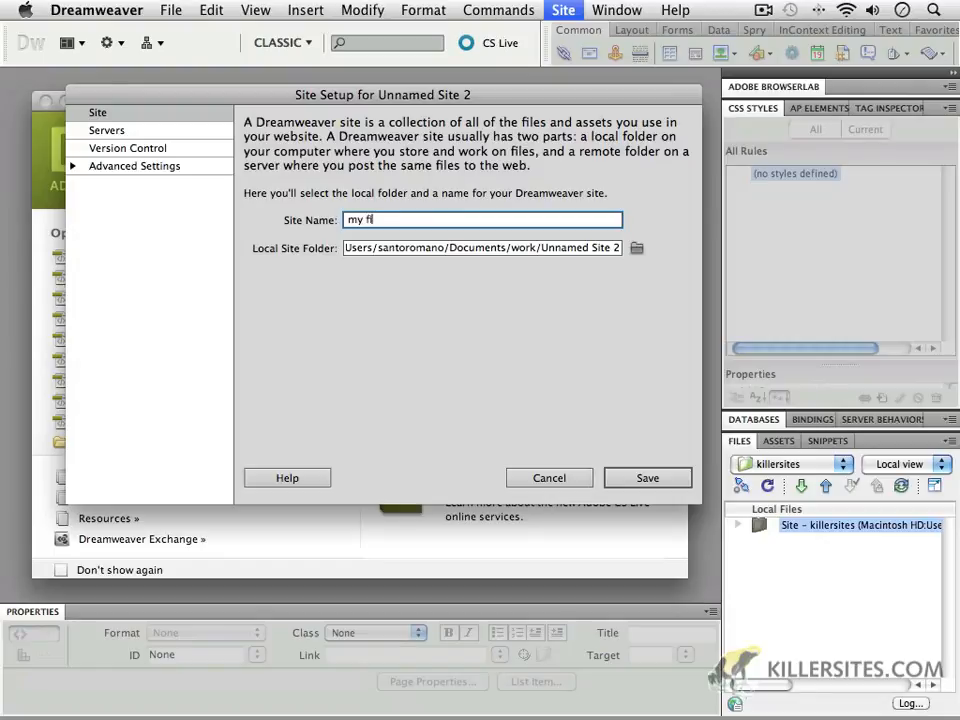
pyautogui.write('rst site')
# Create a folder named root_folder on the Desktop and choose it as the local site folder.
pyautogui.click(636, 256)
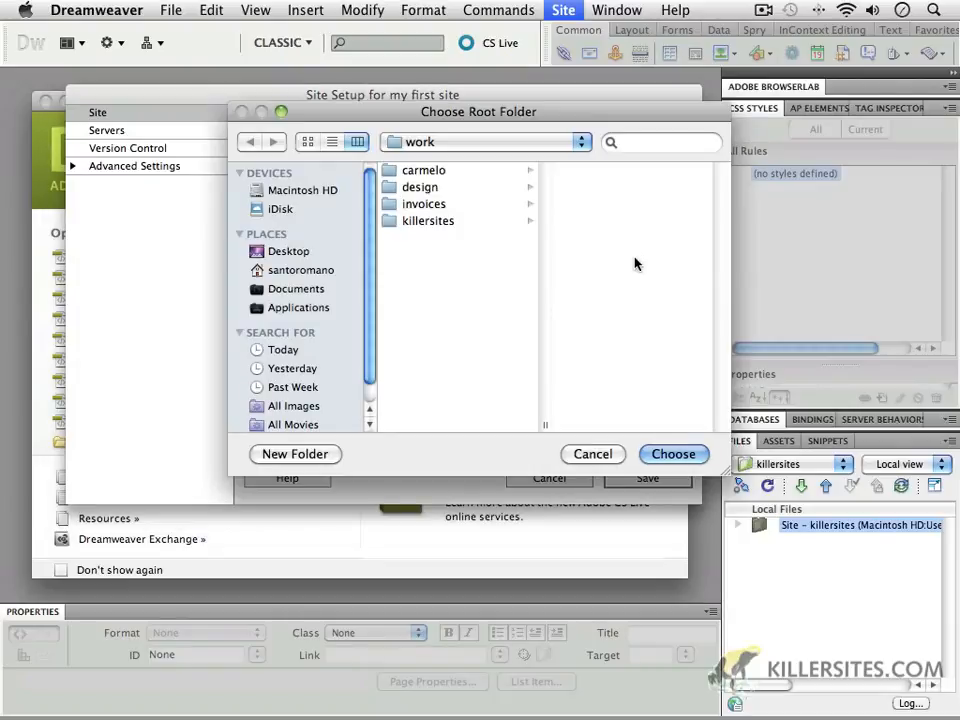
pyautogui.click(295, 253)
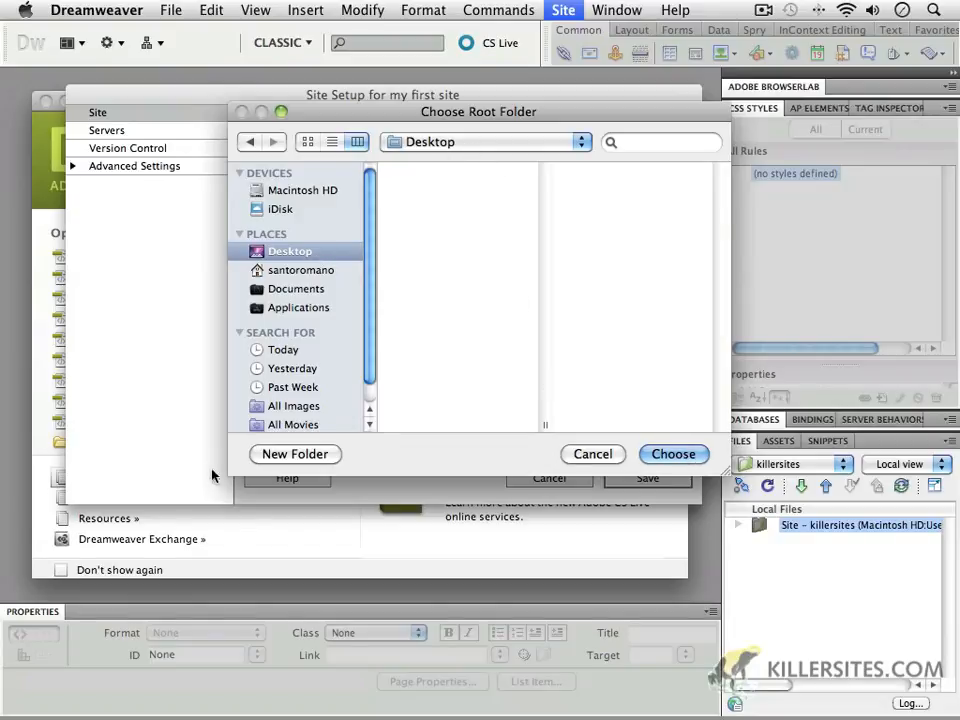
pyautogui.click(297, 455)
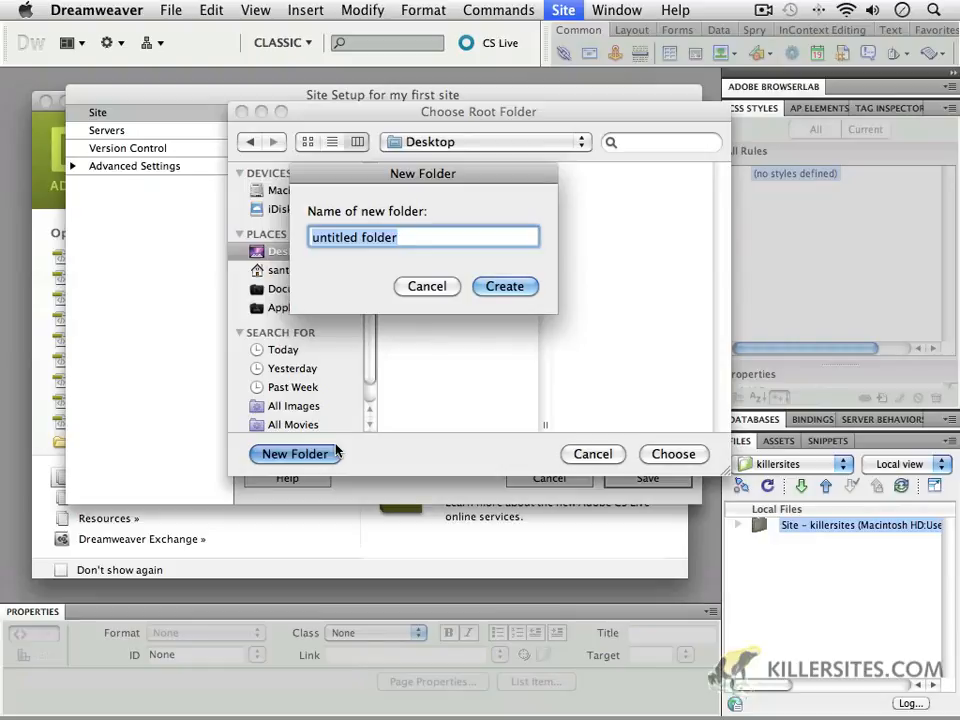
pyautogui.write('root')
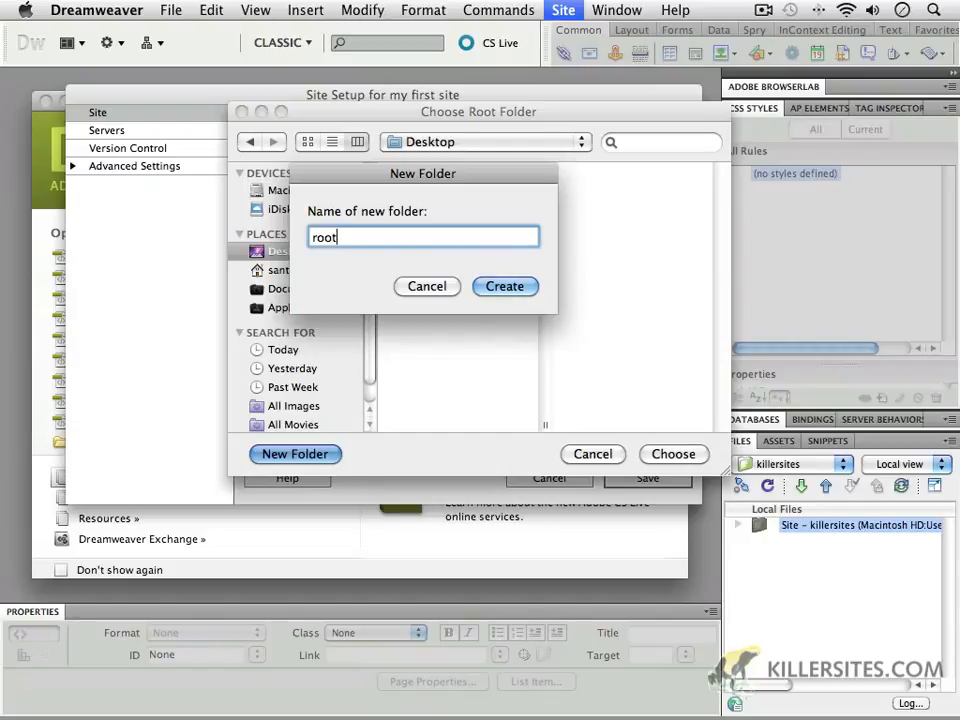
pyautogui.write('_folder')
pyautogui.click(527, 290)
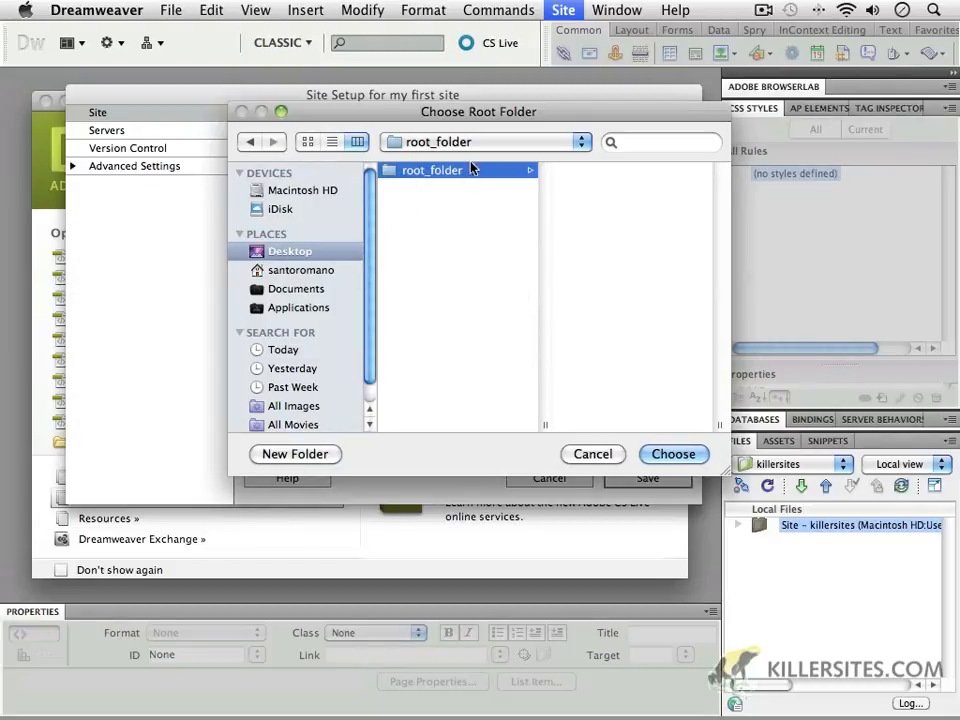
pyautogui.click(671, 455)
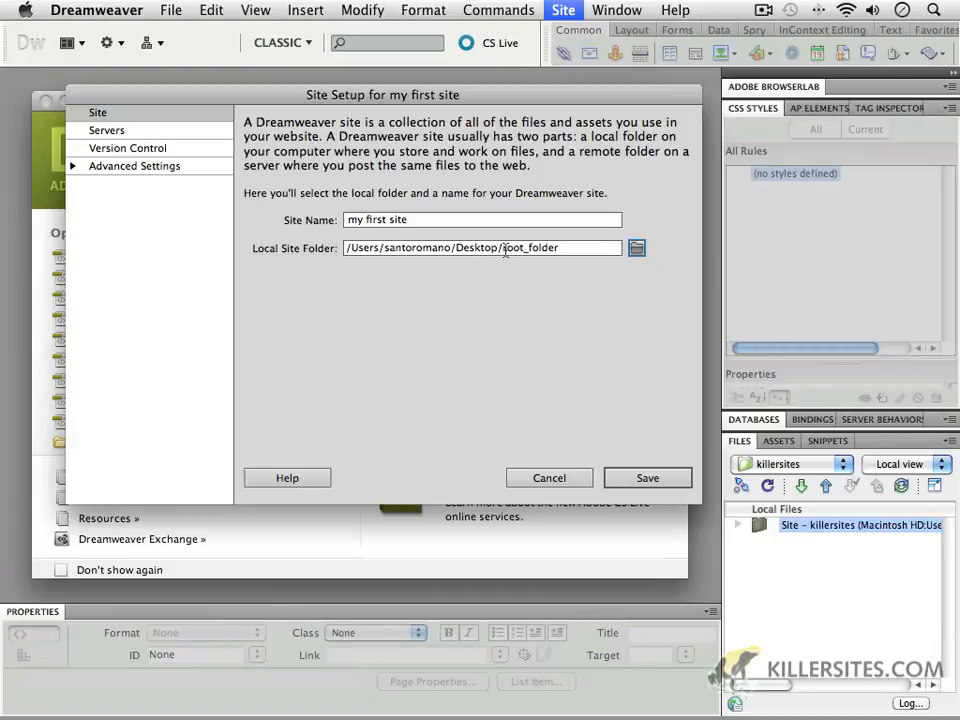
# Review the local folder path, the server list and the advanced categories, and save the site definition.
pyautogui.tripleClick(579, 247)
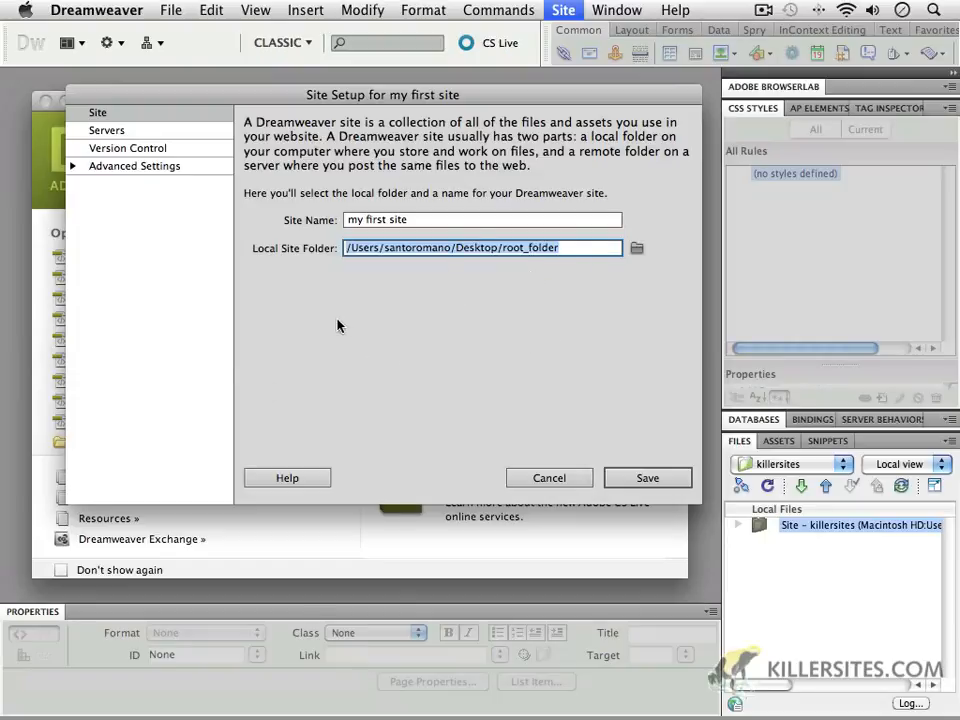
pyautogui.click(112, 132)
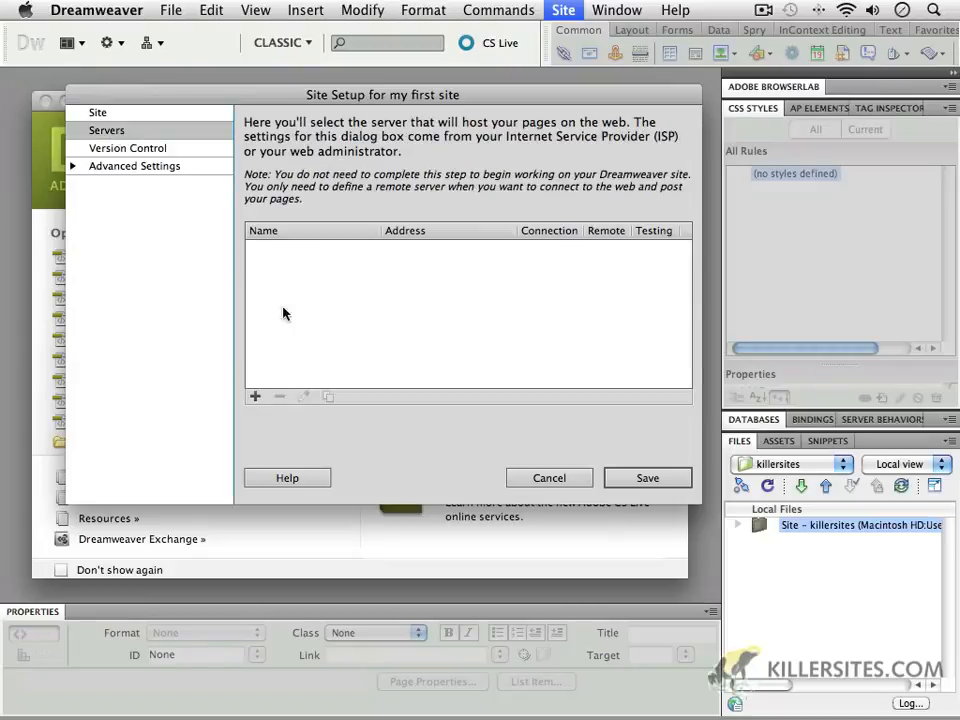
pyautogui.click(145, 115)
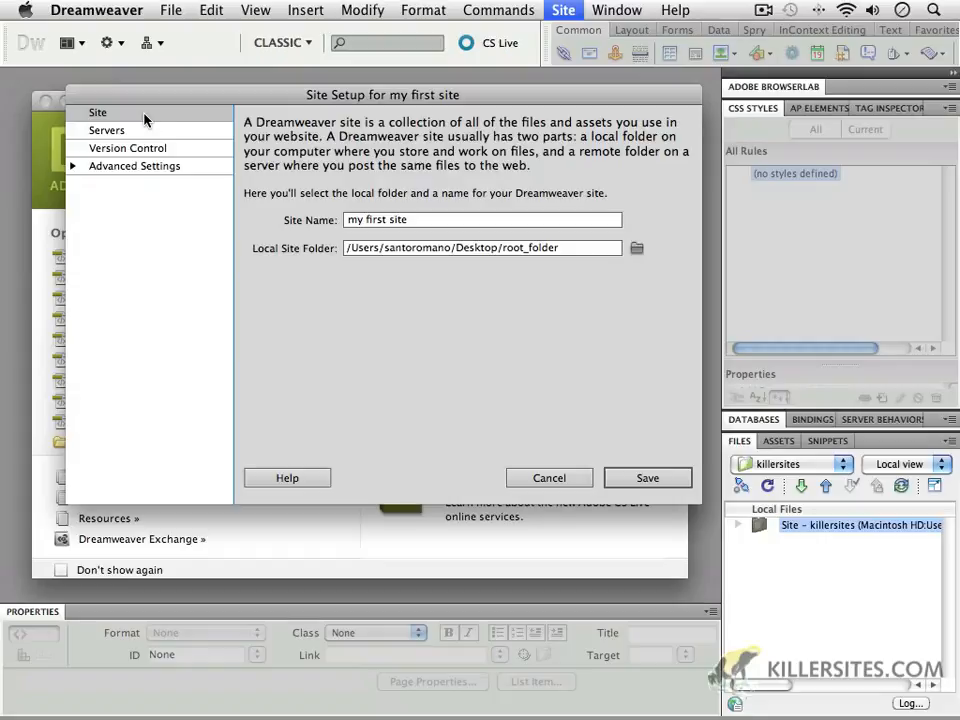
pyautogui.click(73, 167)
pyautogui.click(73, 167)
pyautogui.click(671, 484)
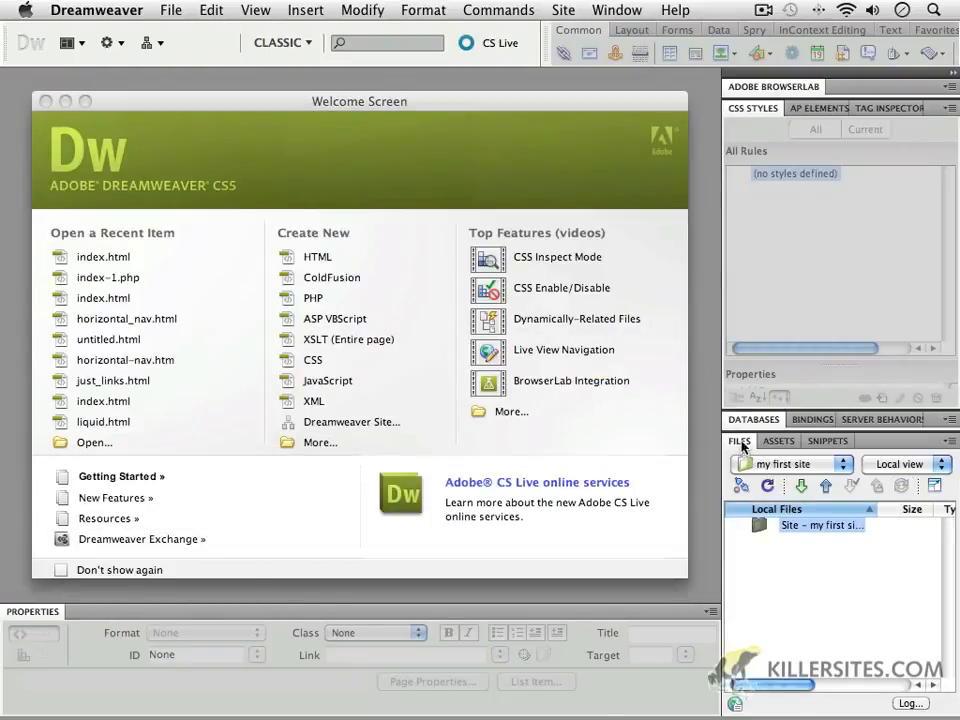
# Collapse the CSS Styles group to give the site's file list more room, and widen the Local Files column.
pyautogui.click(745, 110)
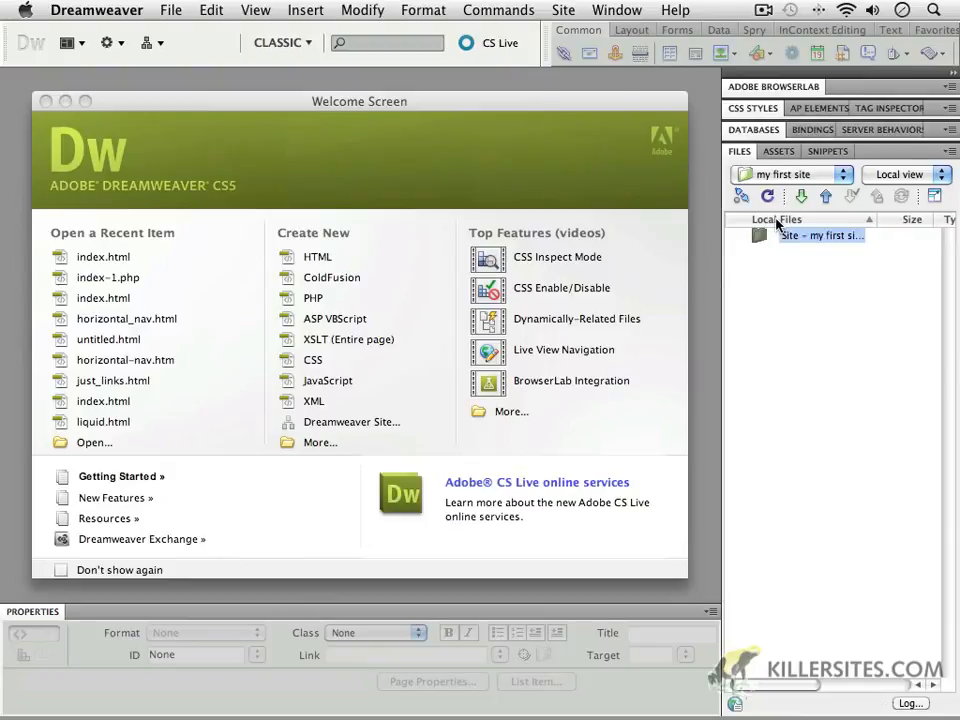
pyautogui.moveTo(875, 219); pyautogui.dragTo(931, 224)
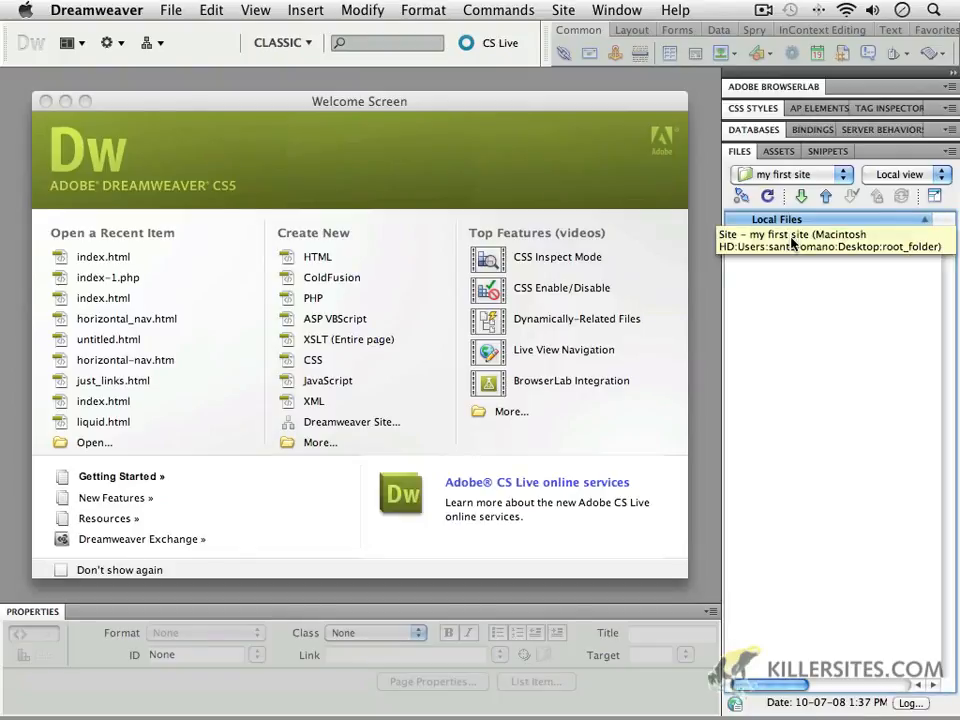
# View the files of Macintosh HD, conU and killersites one after another, and switch back to my first site.
pyautogui.click(766, 176)
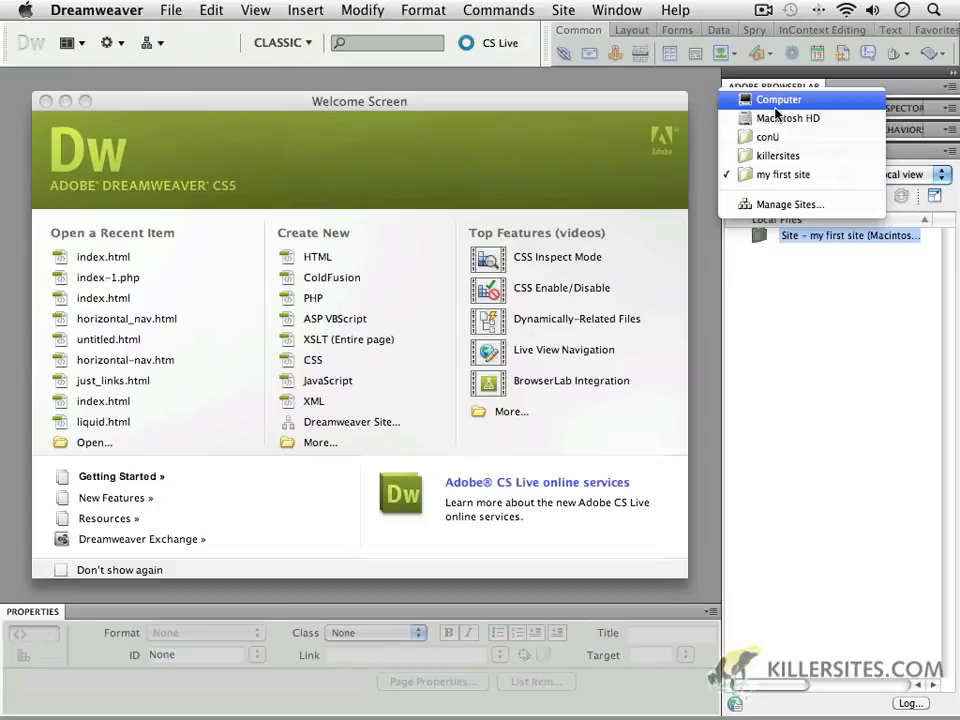
pyautogui.click(775, 106)
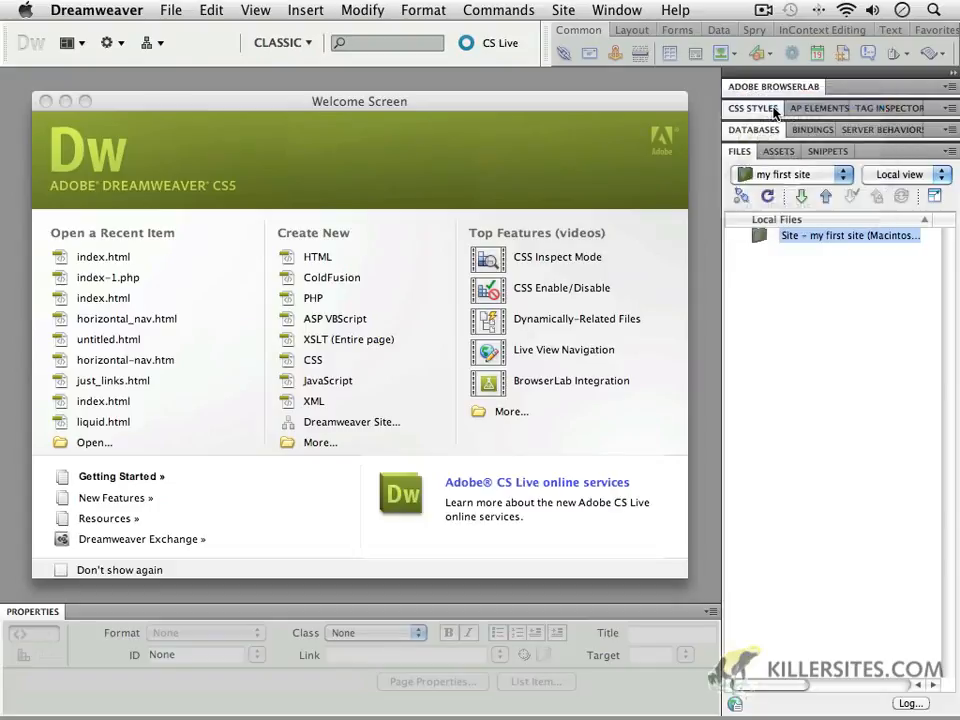
pyautogui.click(775, 175)
pyautogui.click(774, 193)
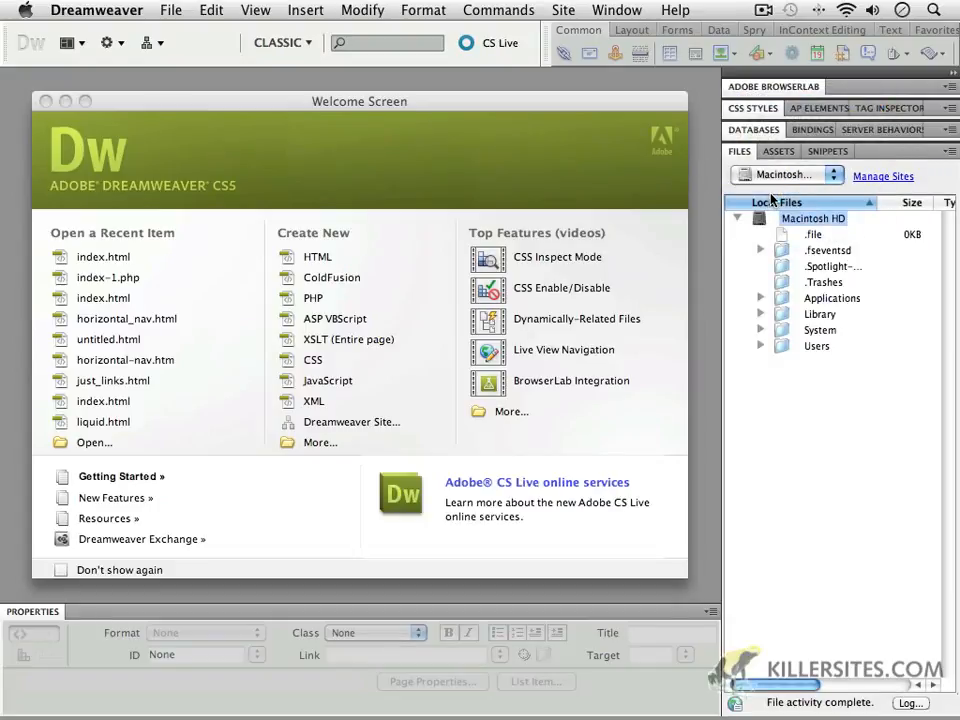
pyautogui.click(782, 175)
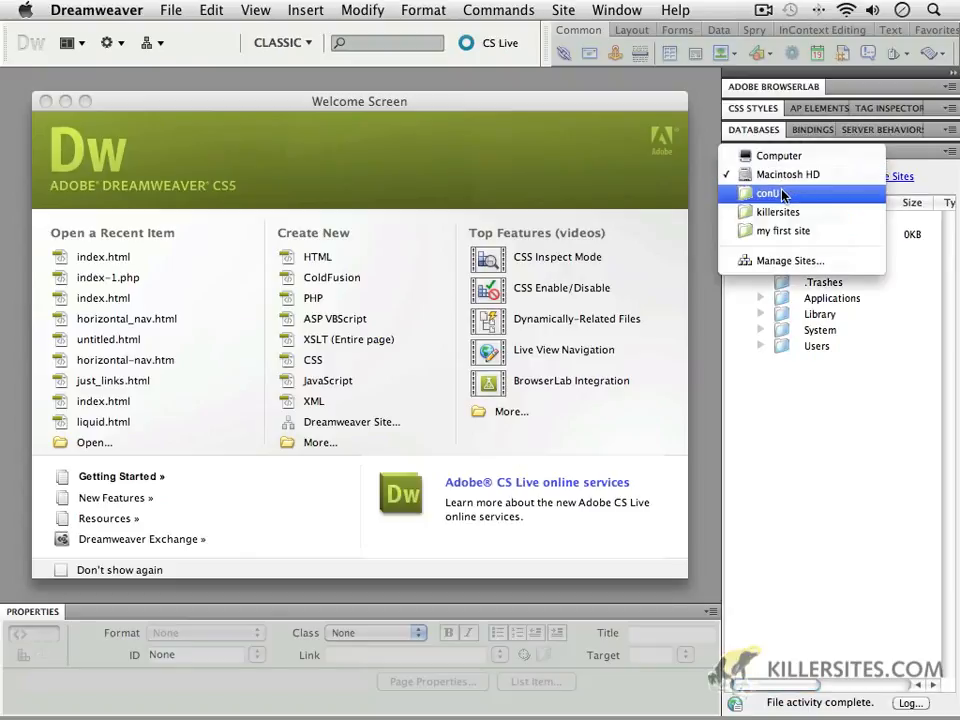
pyautogui.click(783, 194)
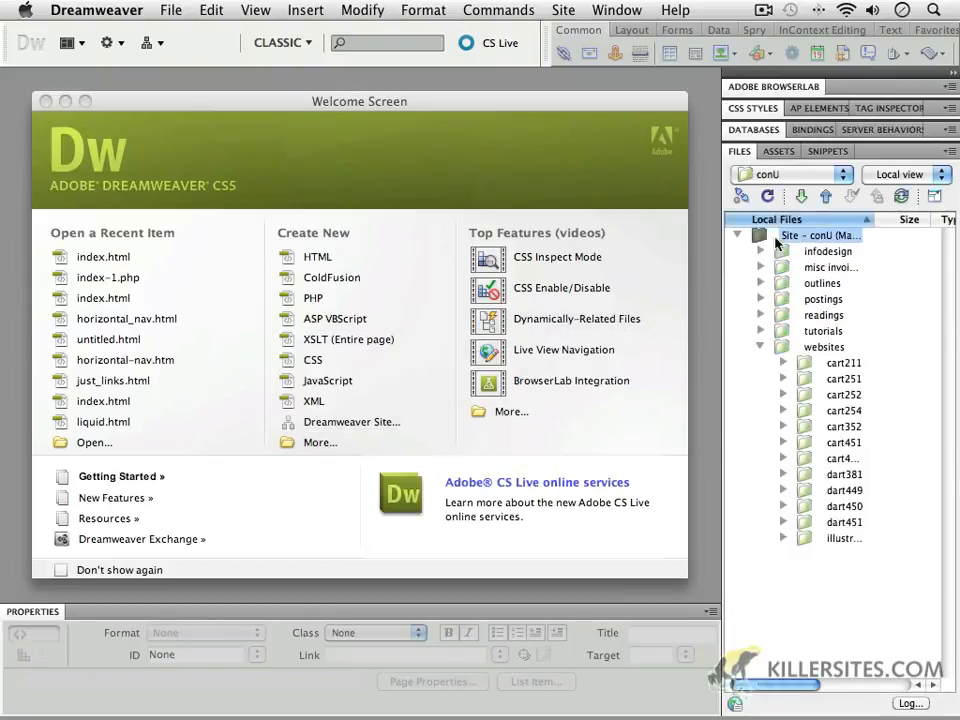
pyautogui.click(783, 177)
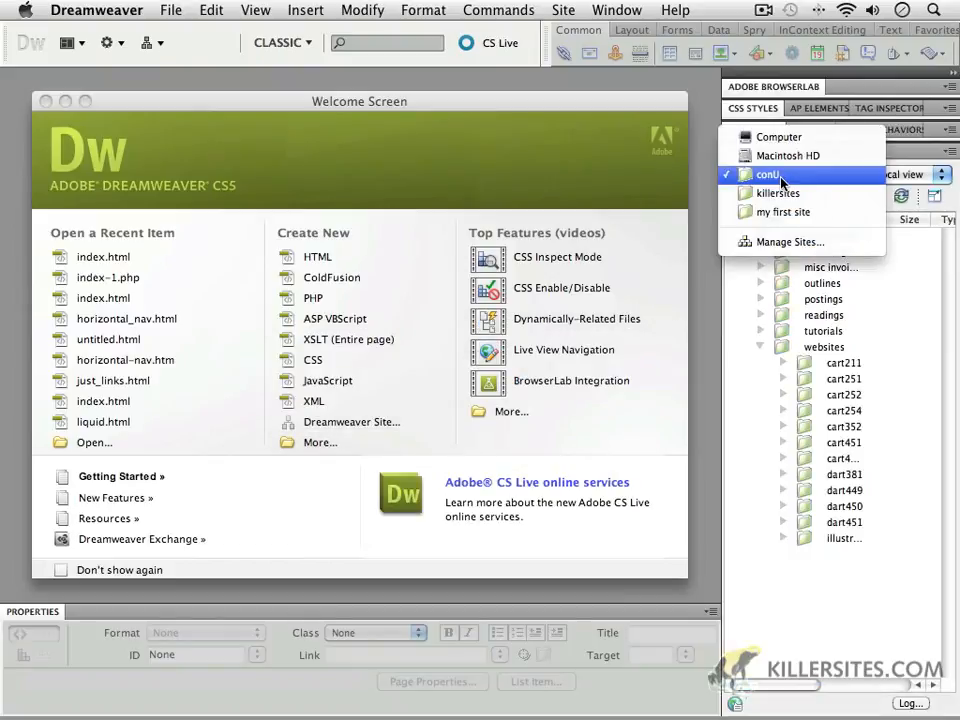
pyautogui.click(769, 195)
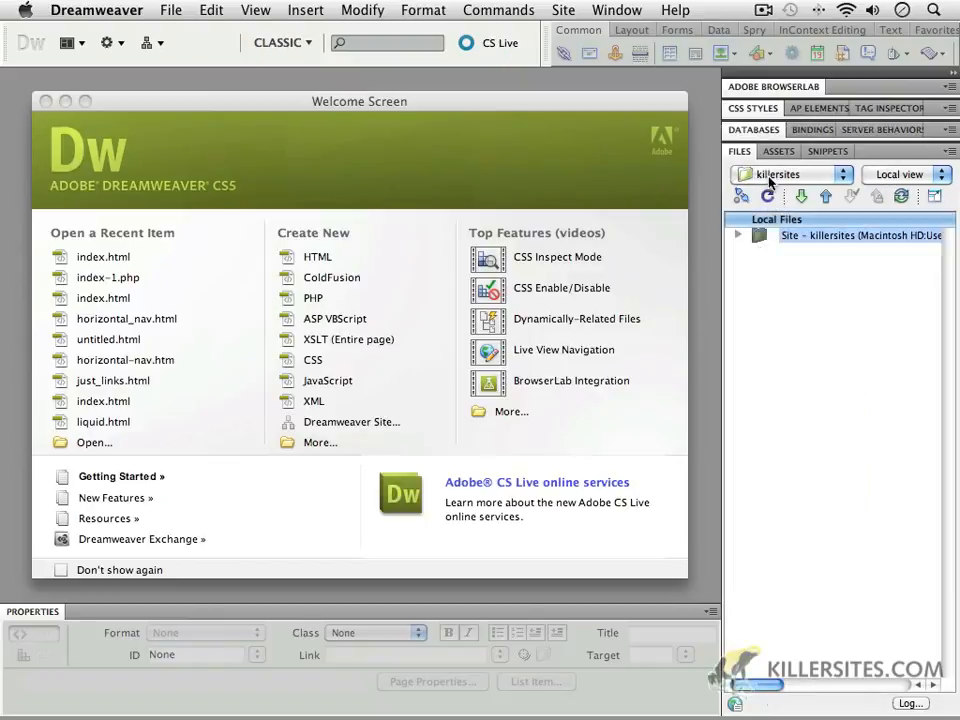
pyautogui.click(805, 178)
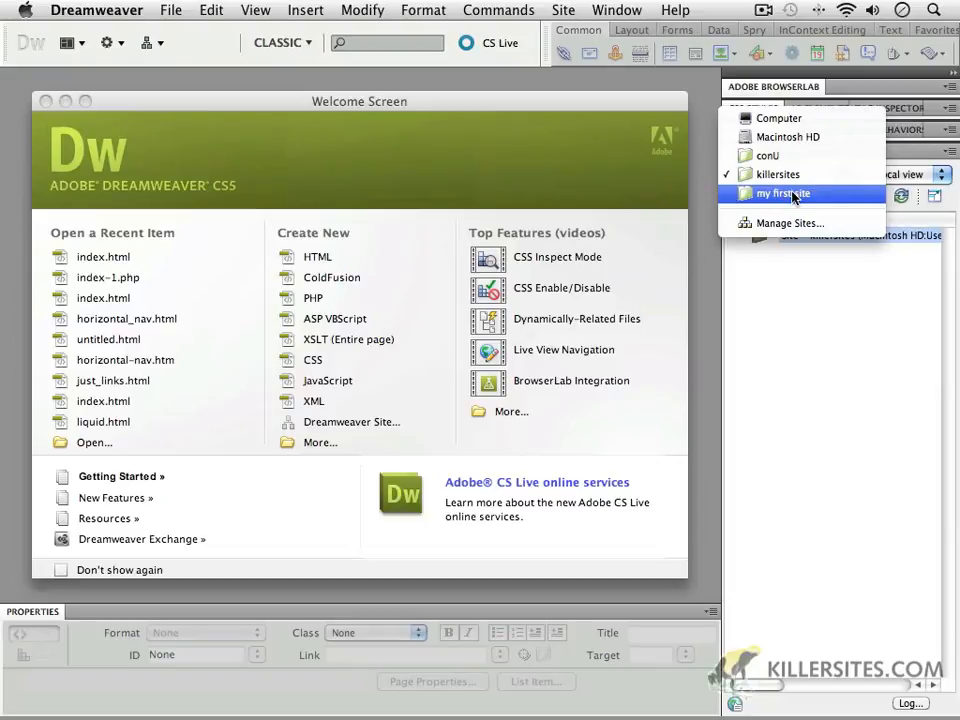
pyautogui.click(792, 194)
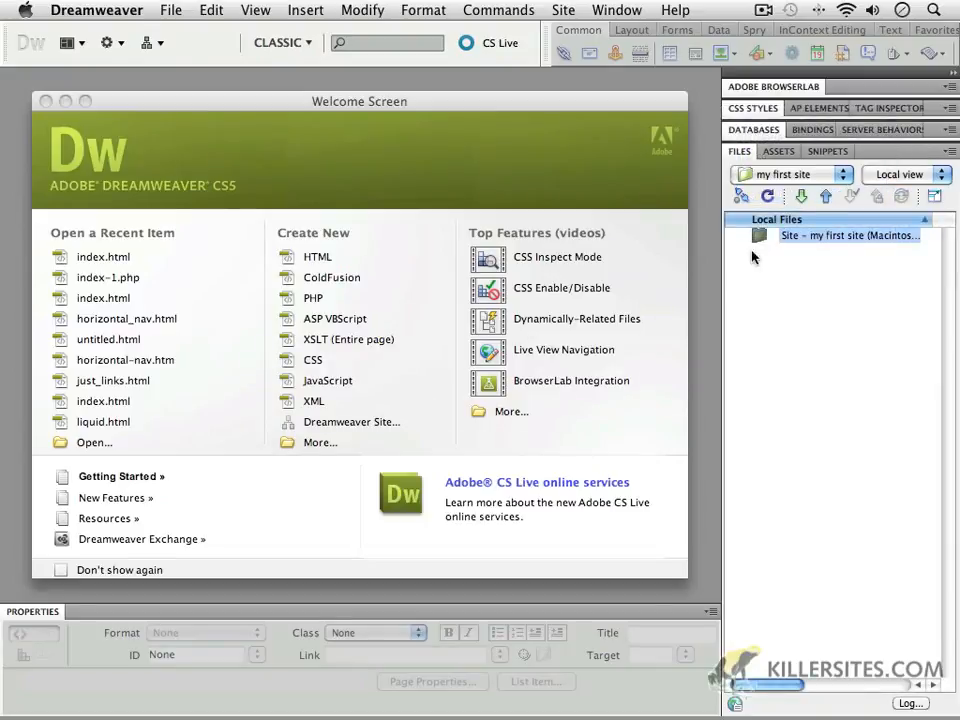